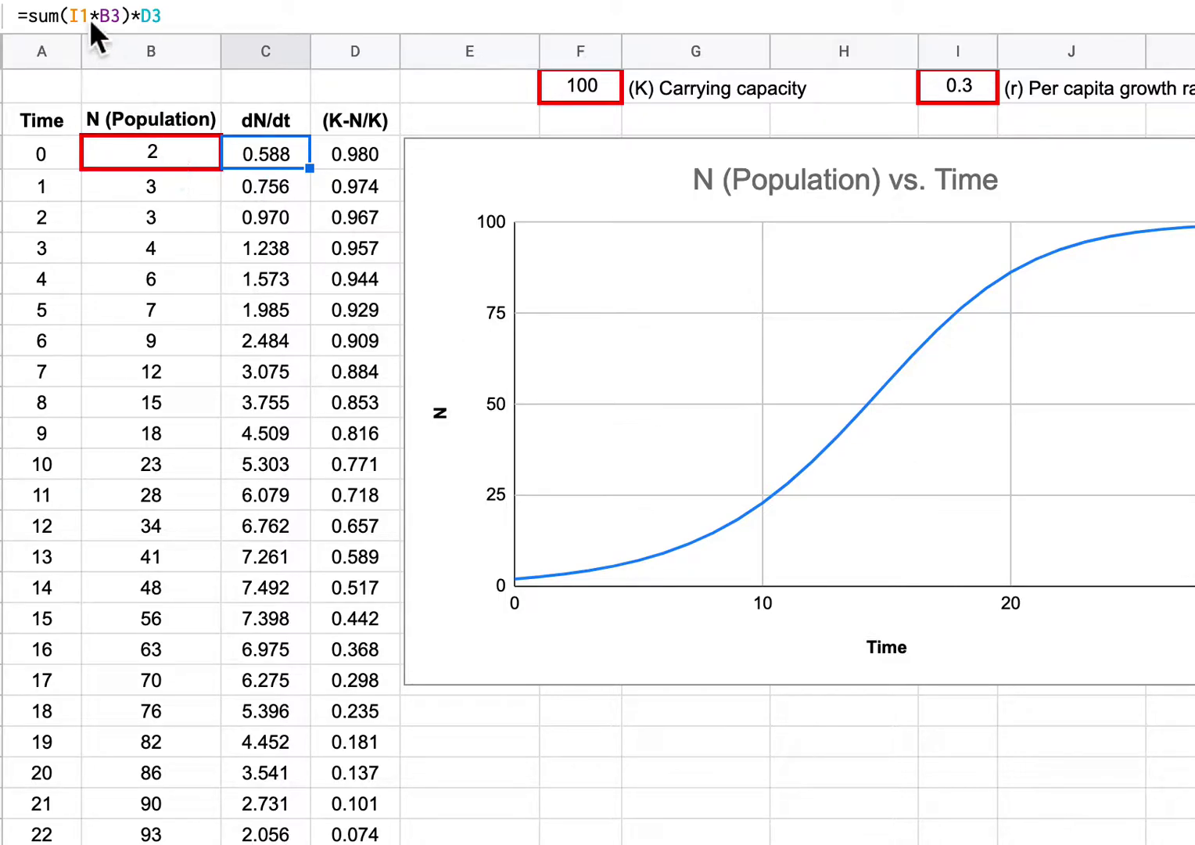
# Review the starting population, carrying capacity 100, and the dN/dt, (K-N/K) and next-population formulas
pyautogui.click(187, 151)
pyautogui.click(486, 86)
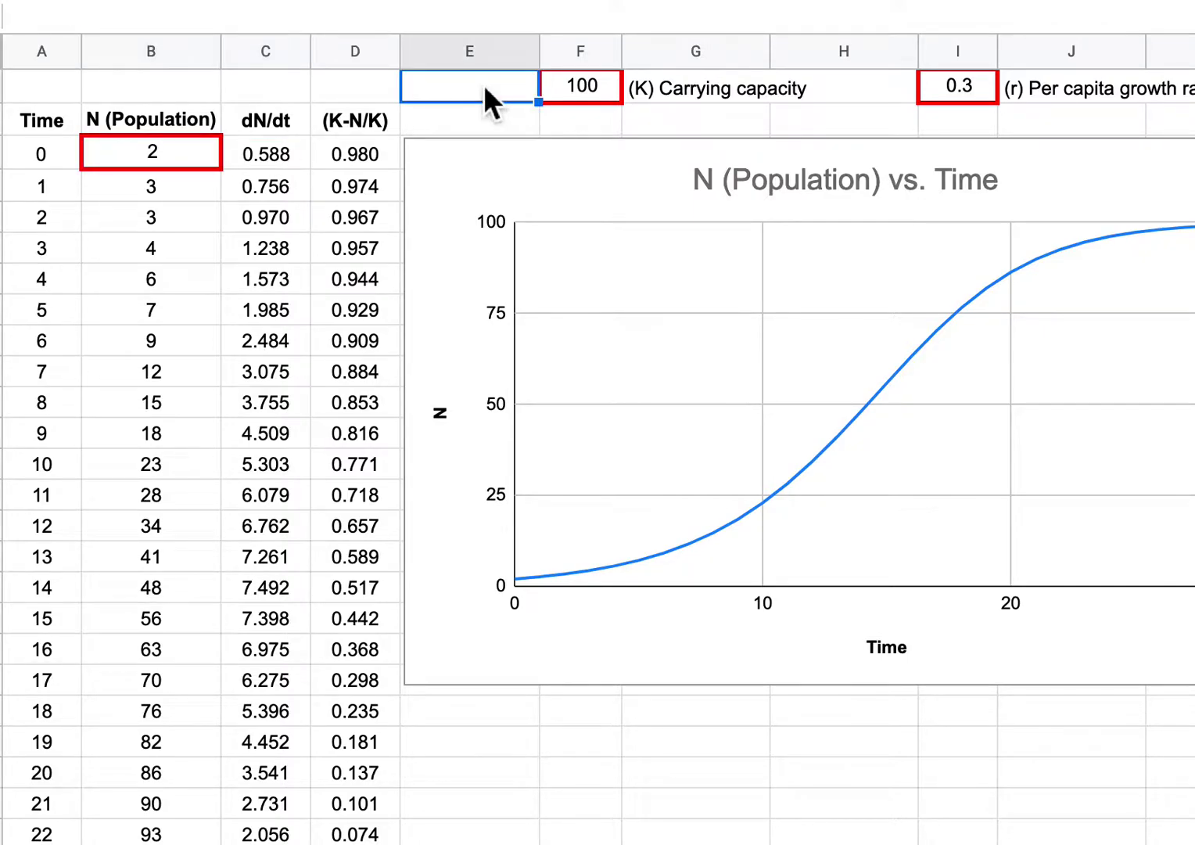
pyautogui.click(575, 88)
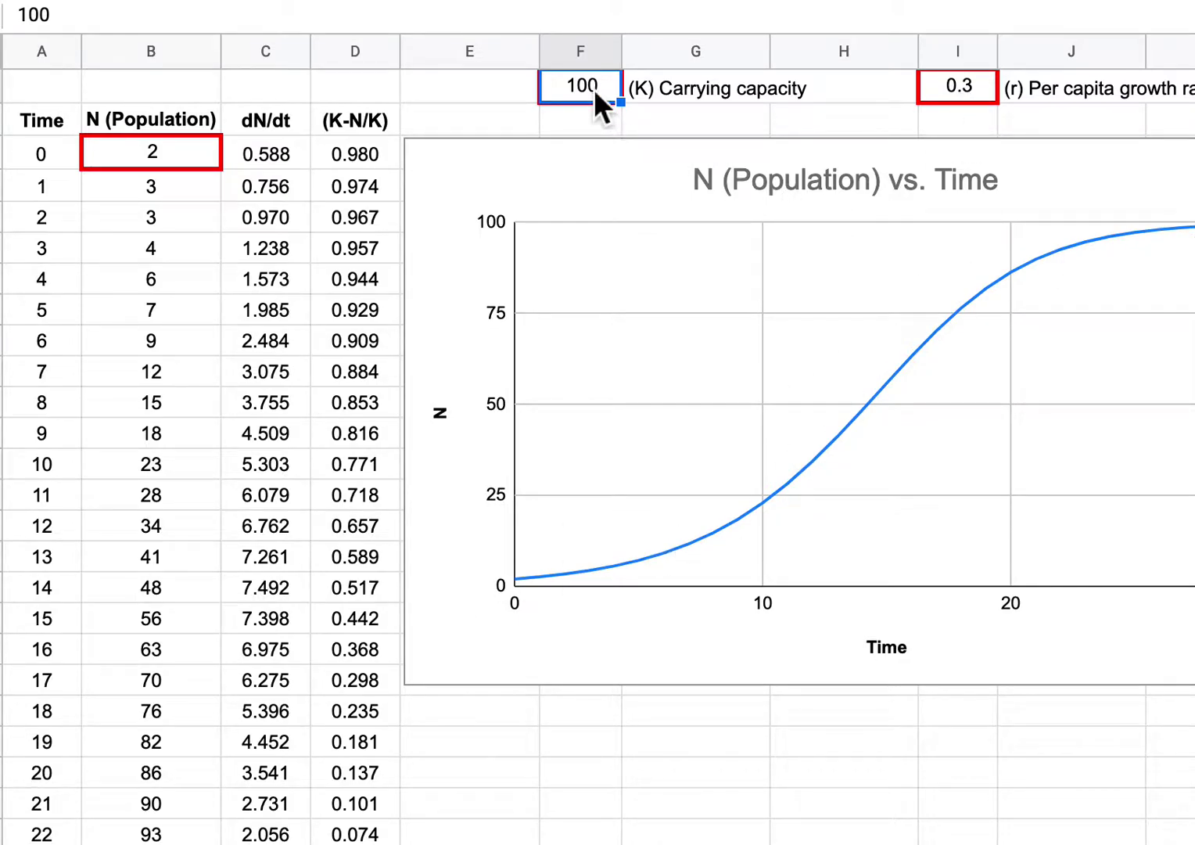
pyautogui.moveTo(959, 52)
pyautogui.click(248, 156)
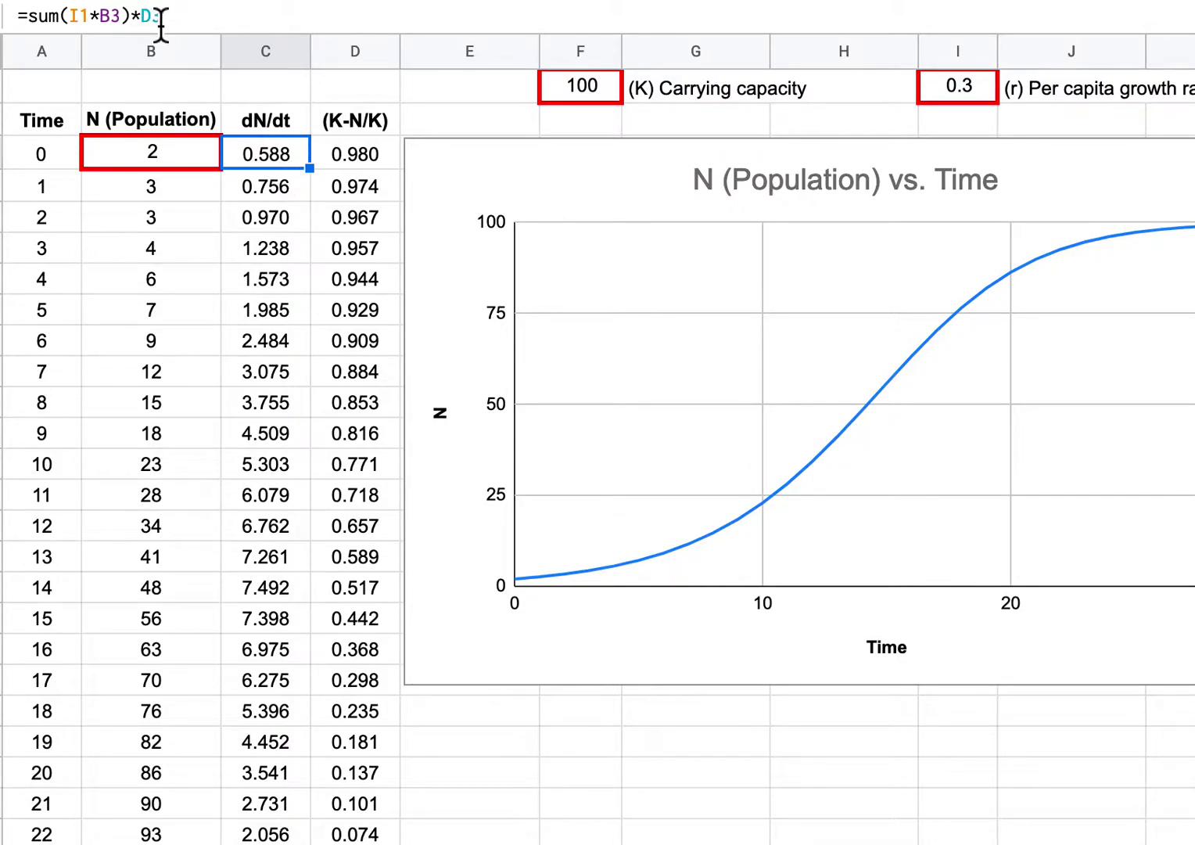
pyautogui.click(364, 158)
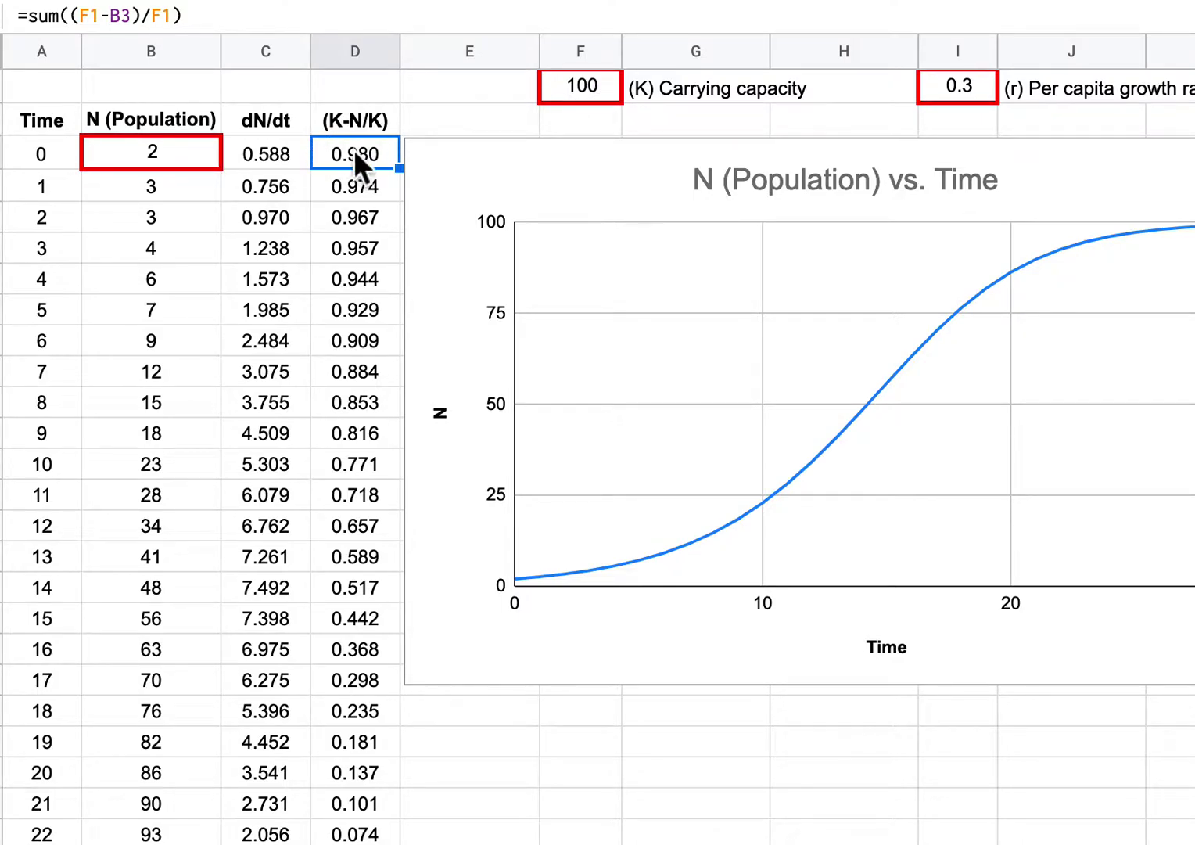
pyautogui.click(264, 159)
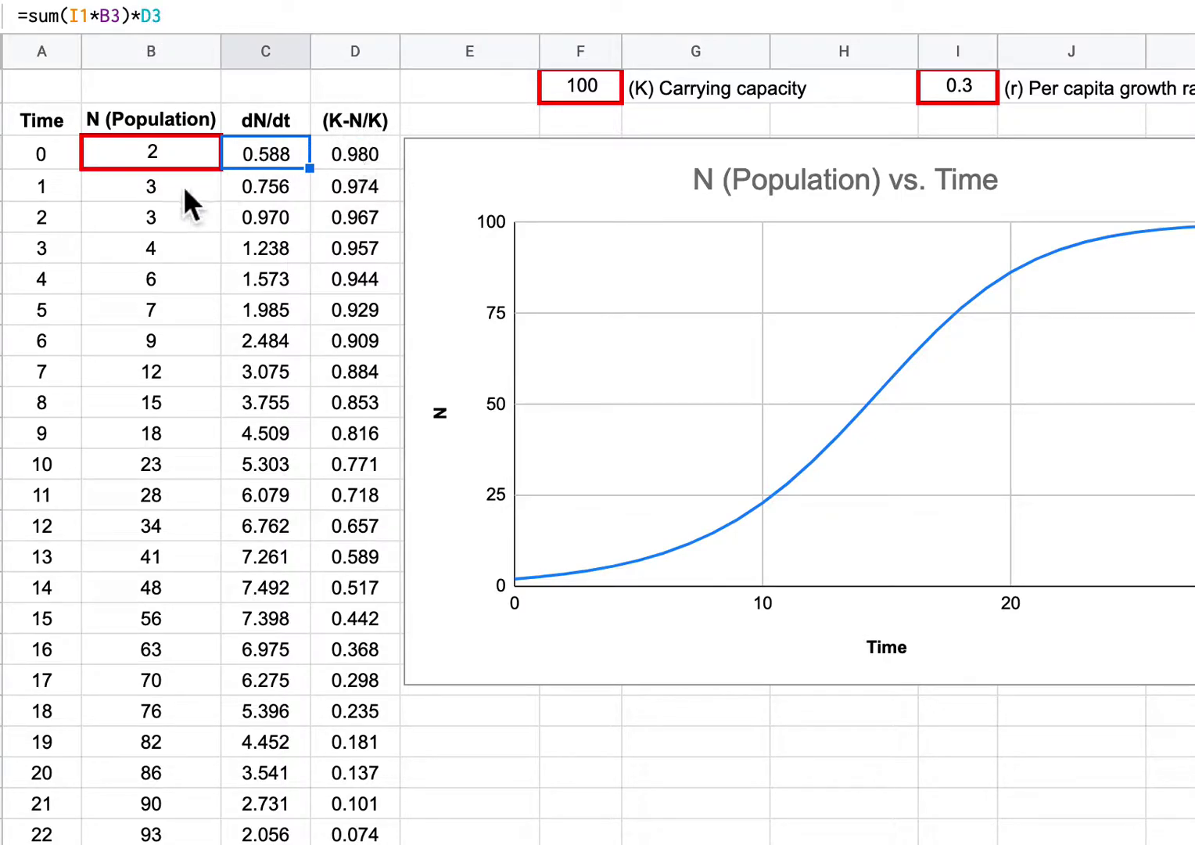
pyautogui.click(154, 184)
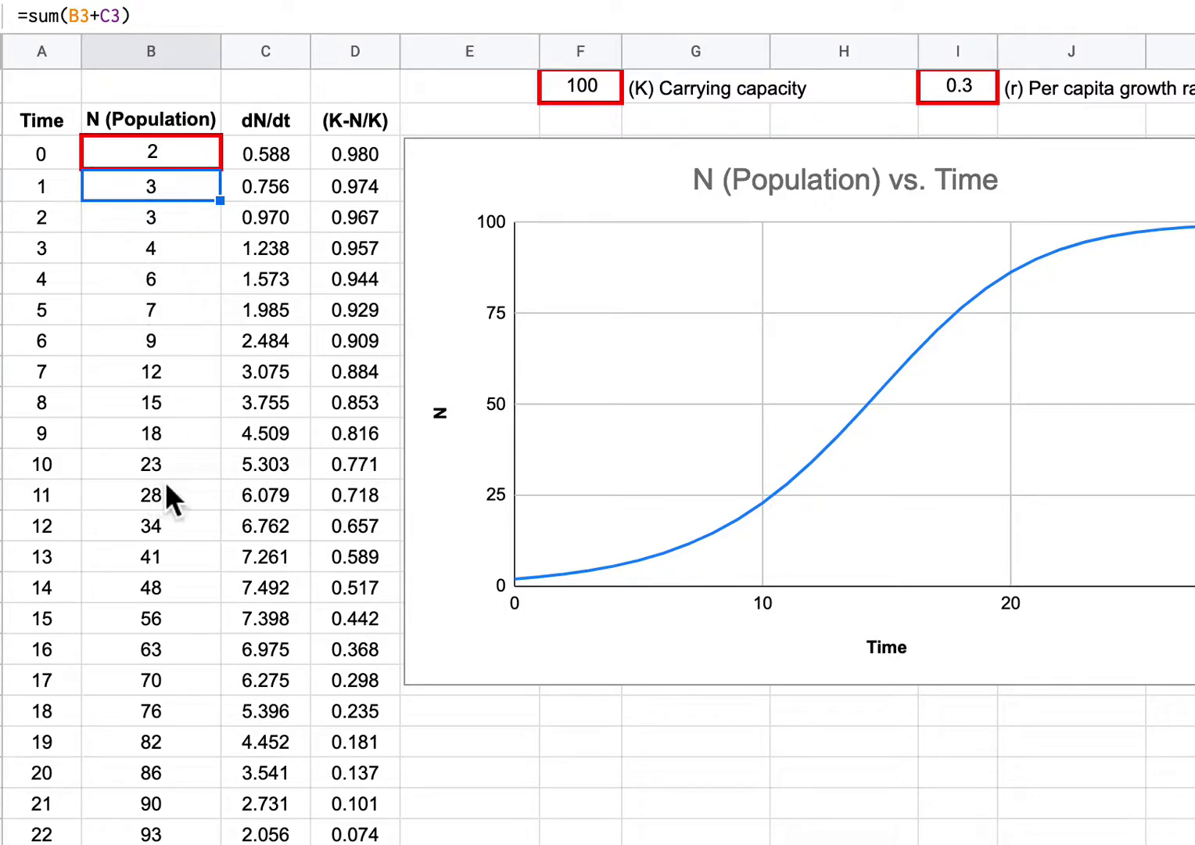
pyautogui.scroll(-1, 166, 485)
pyautogui.scroll(-3, 166, 485)
pyautogui.scroll(-3, 166, 486)
pyautogui.scroll(-1, 167, 484)
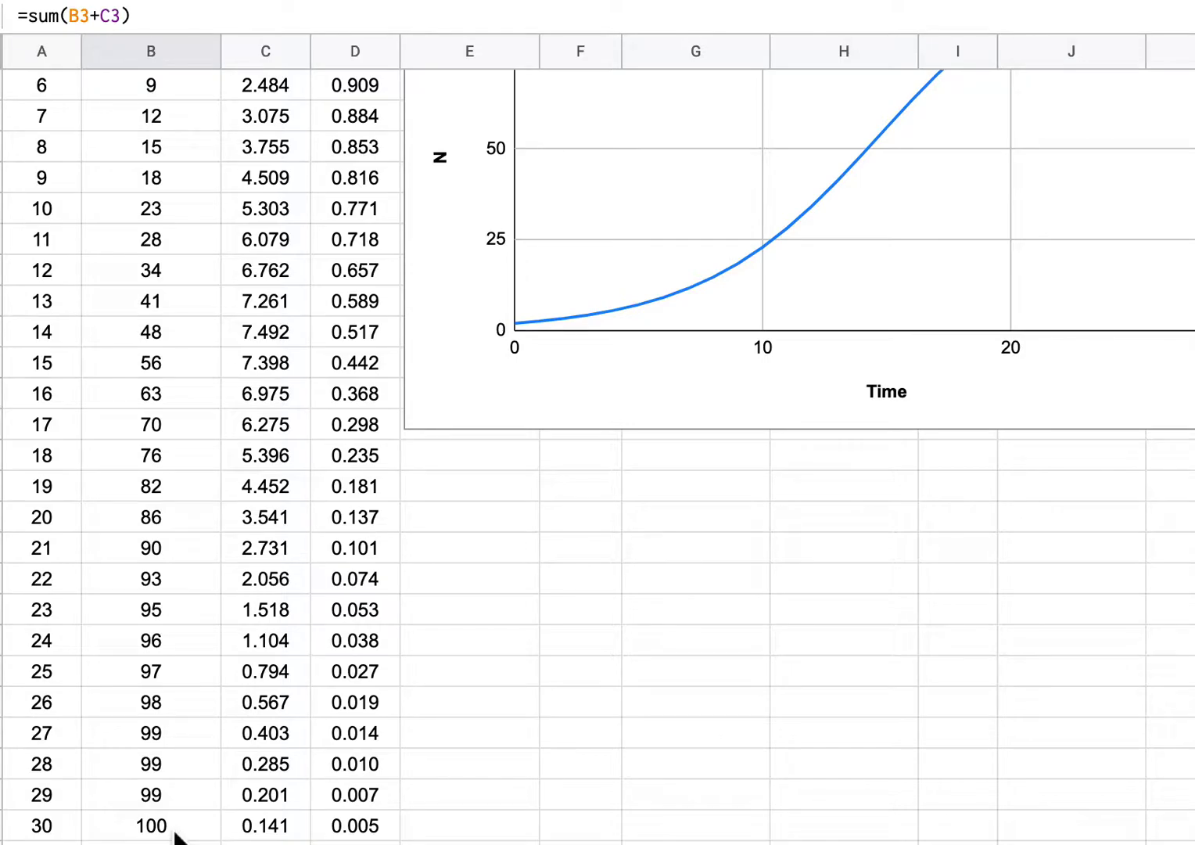
pyautogui.scroll(4, 426, 560)
pyautogui.scroll(1, 427, 560)
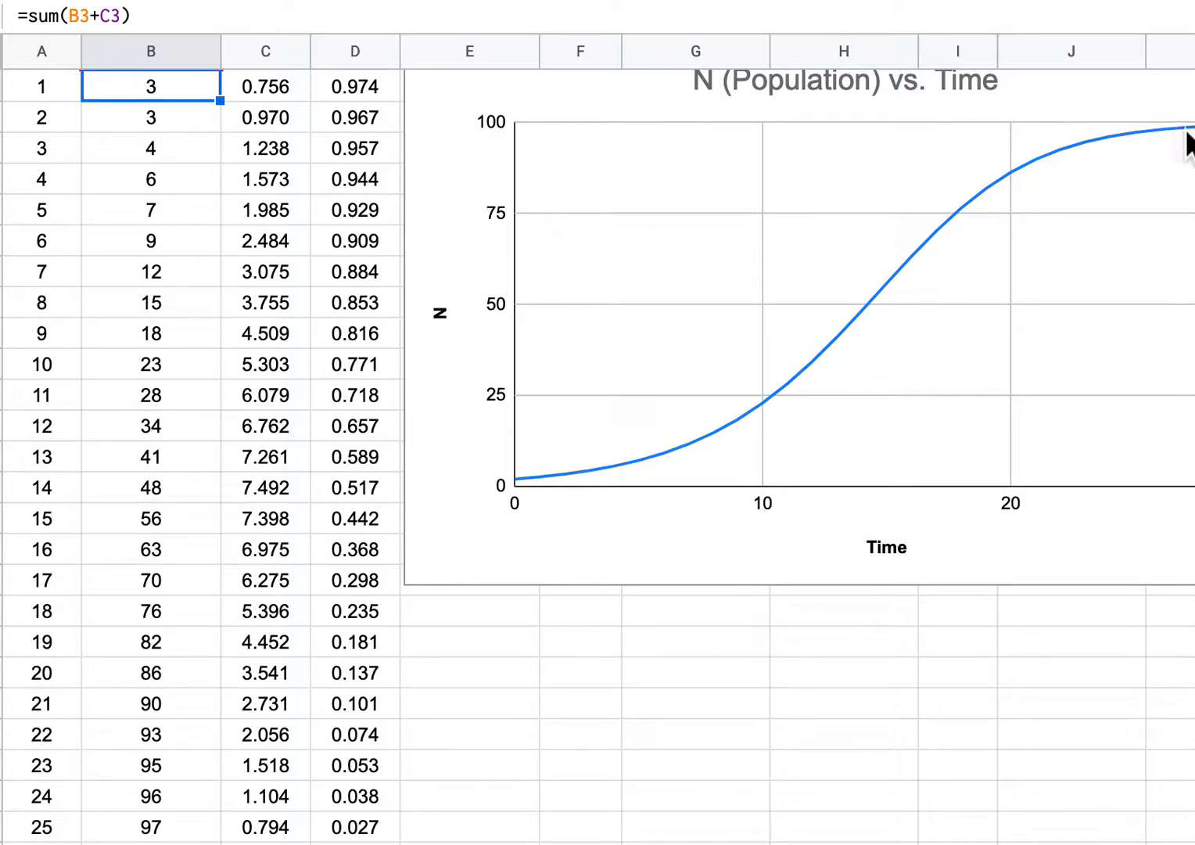
pyautogui.scroll(-1, 236, 634)
pyautogui.scroll(-3, 236, 633)
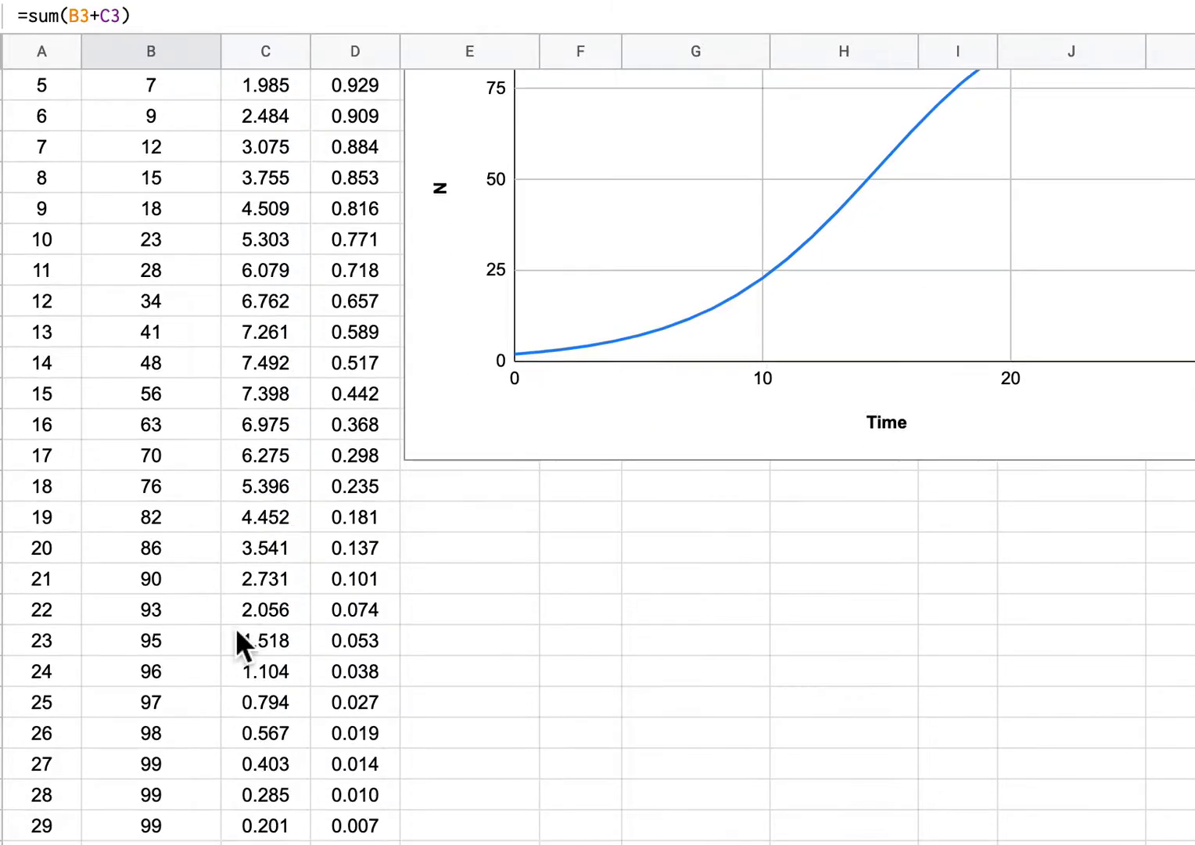
pyautogui.scroll(-1, 235, 633)
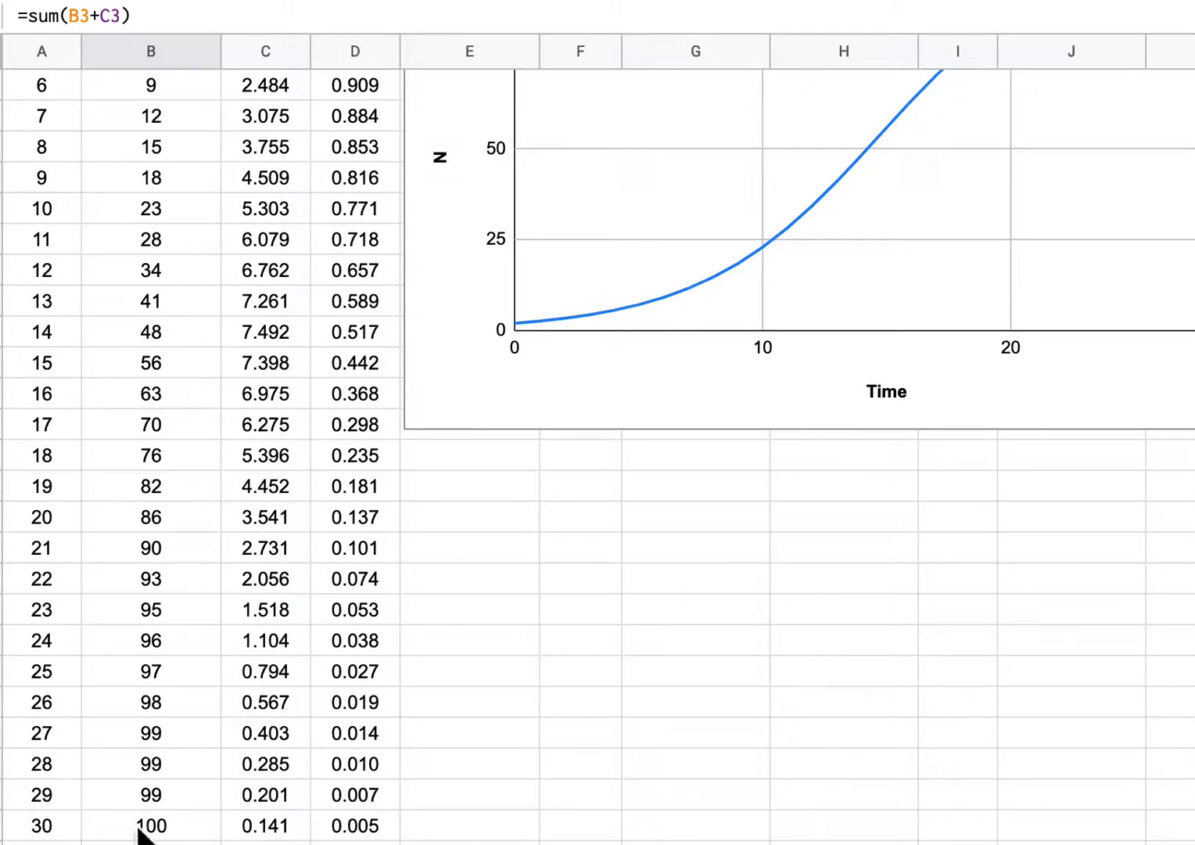
pyautogui.scroll(5, 140, 831)
pyautogui.scroll(3, 135, 775)
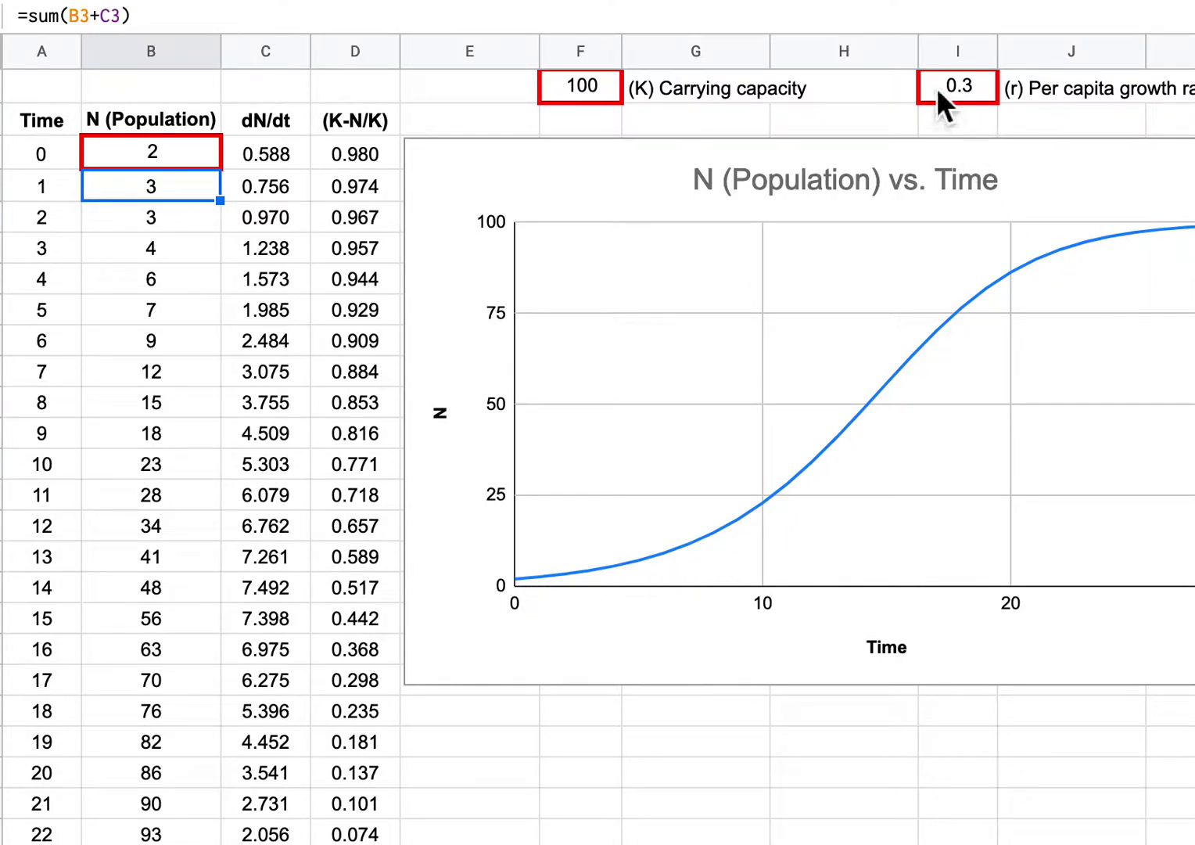
# Change the growth rate r in cell I2 from 0.3 to 0.4
pyautogui.doubleClick(982, 86)
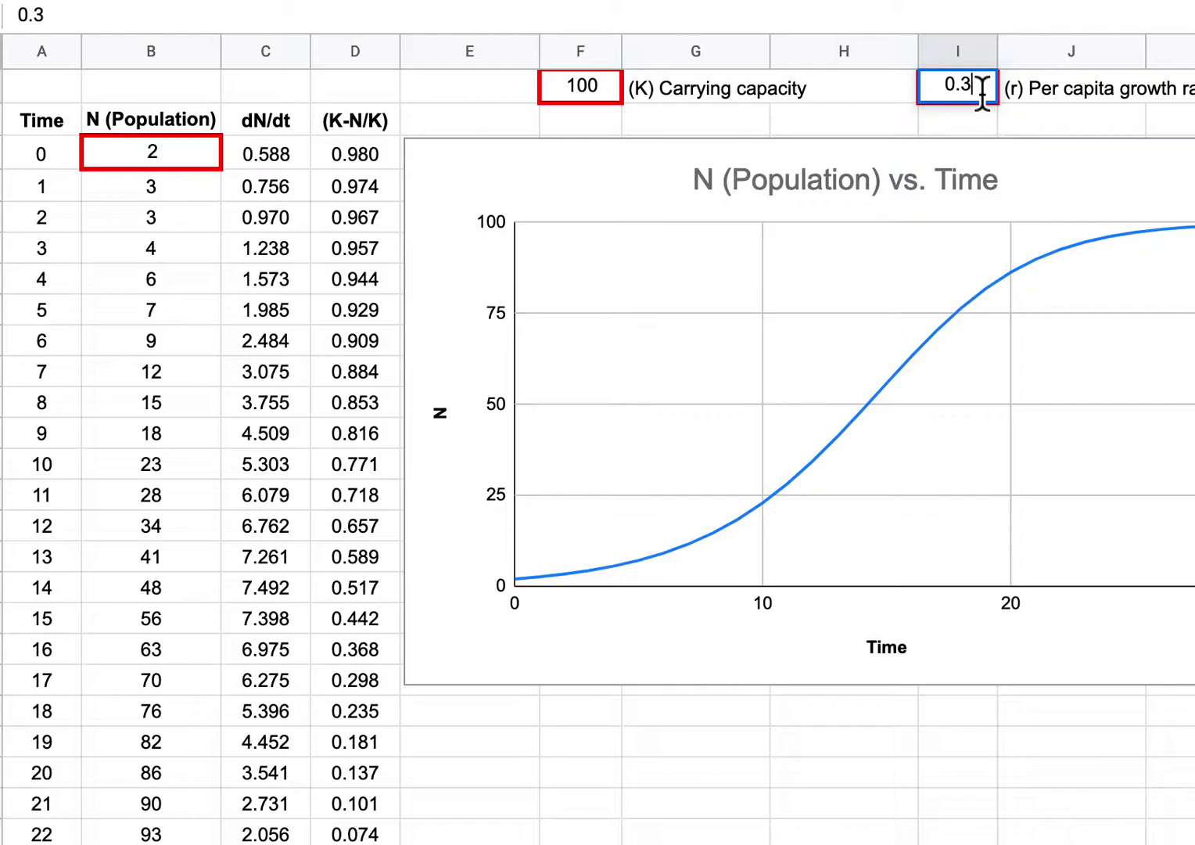
pyautogui.press('BackSpace')
pyautogui.write('4')
pyautogui.press('Return')
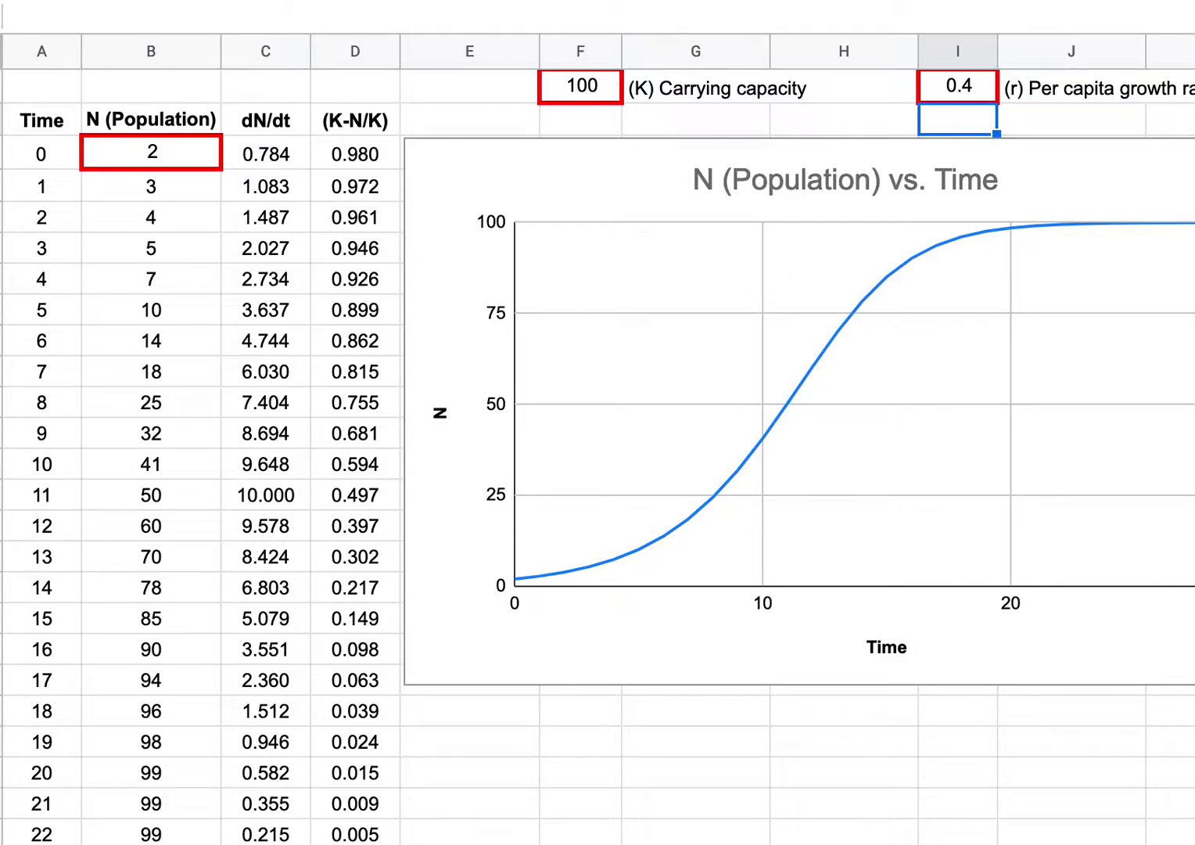
pyautogui.click(272, 158)
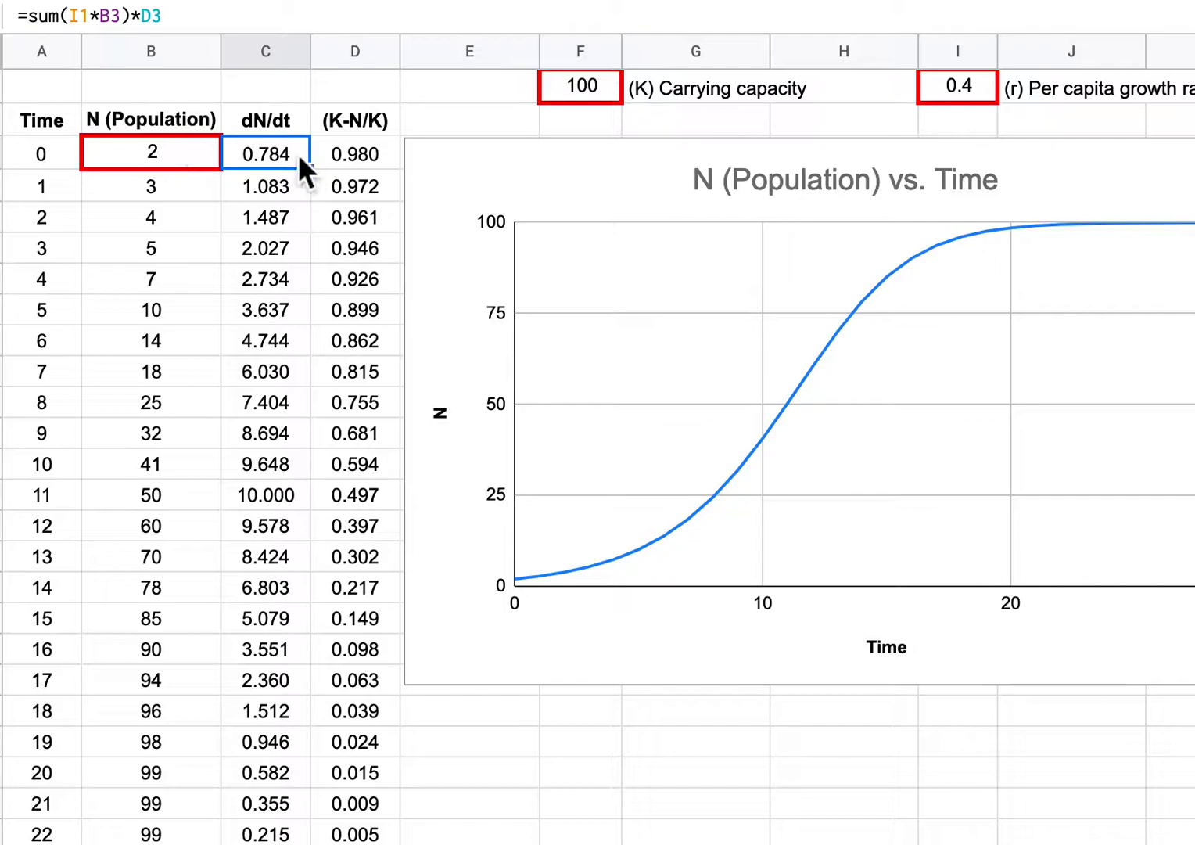
pyautogui.click(377, 154)
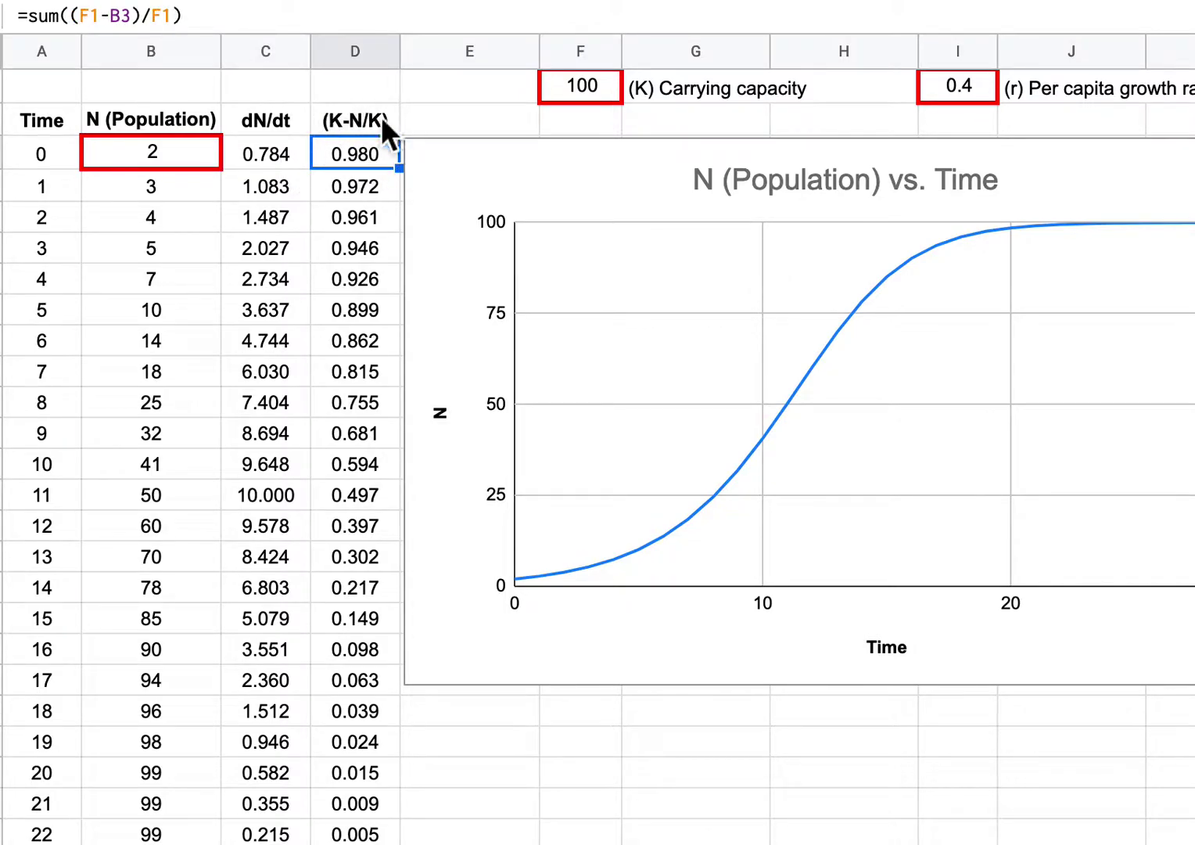